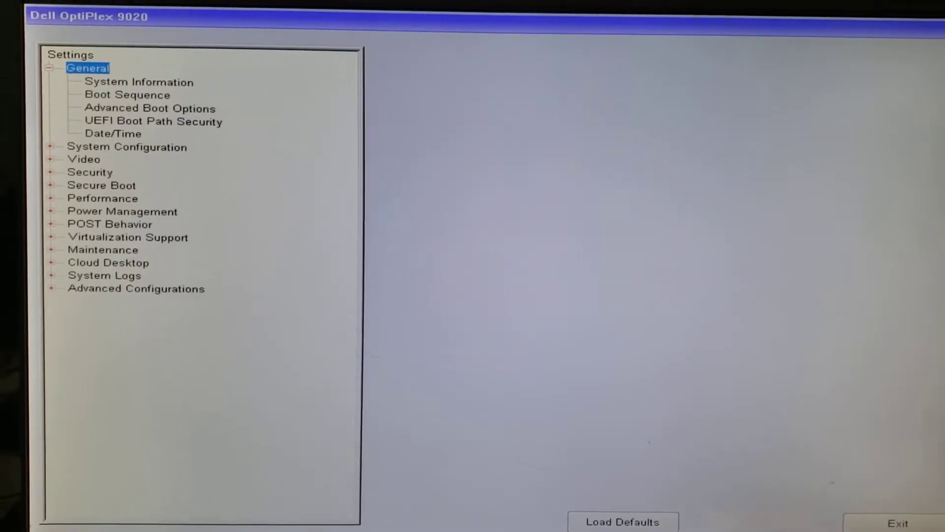
# Switch the Boot Sequence list from Legacy to UEFI
pyautogui.press('Down')
pyautogui.press('Down')
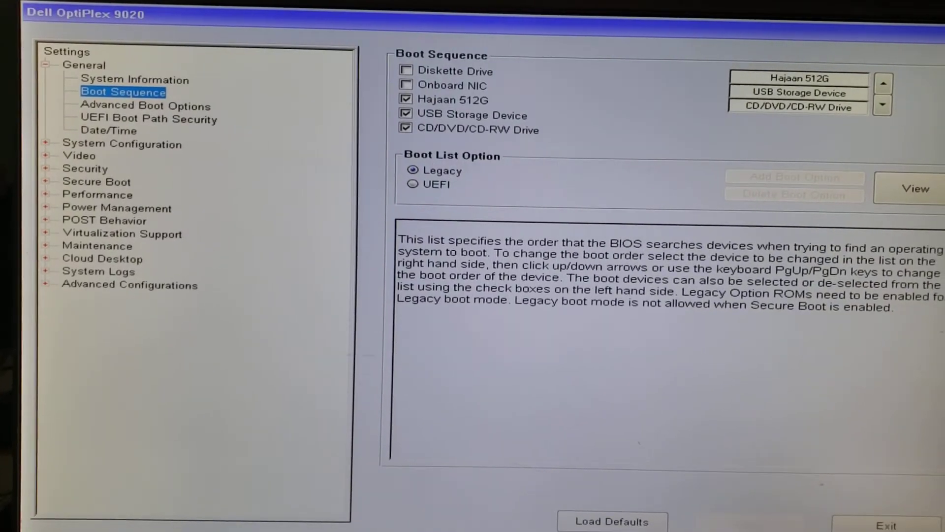
pyautogui.click(406, 176)
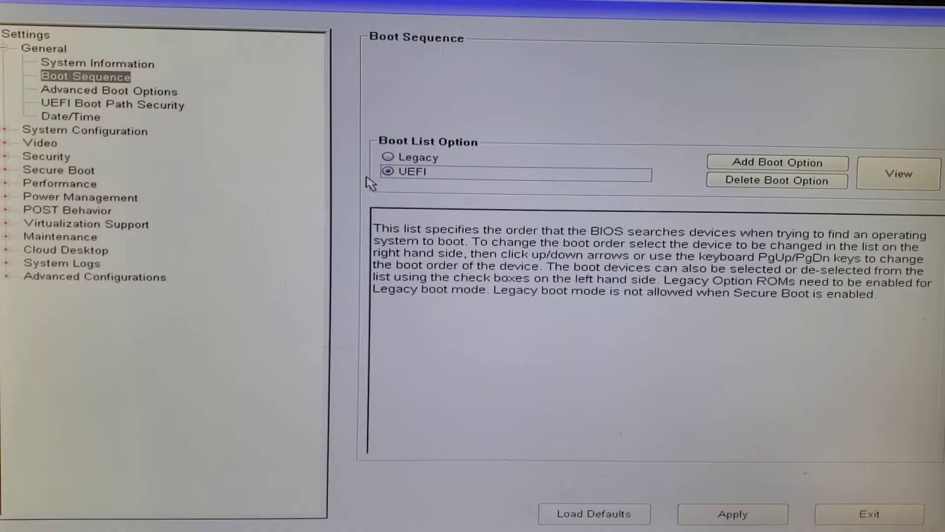
pyautogui.press('Tab')
pyautogui.press('Tab')
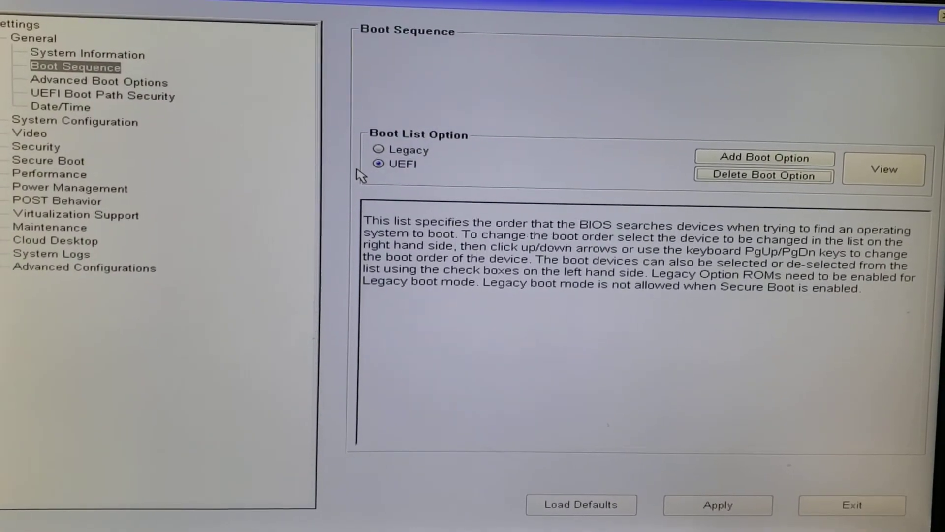
# Disable Enable Legacy Option ROMs, then review UEFI Boot Path Security settings
pyautogui.click(116, 79)
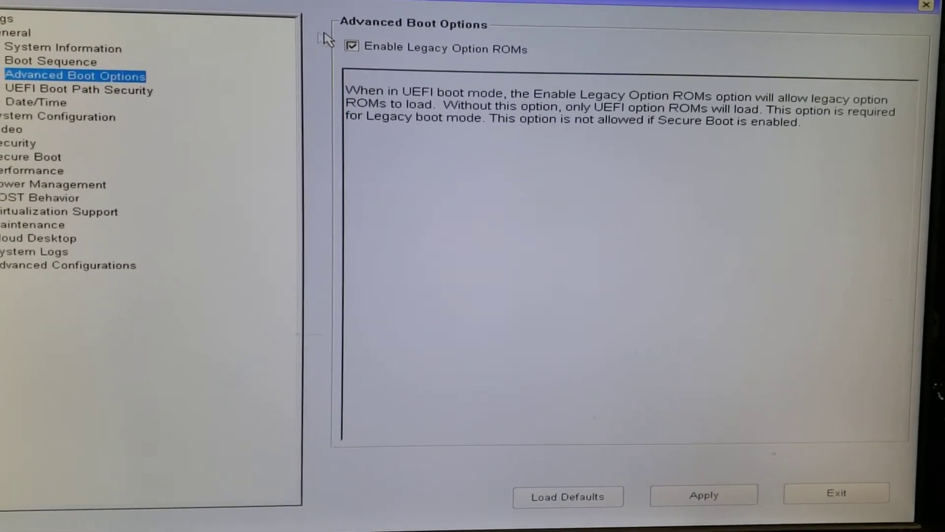
pyautogui.click(352, 45)
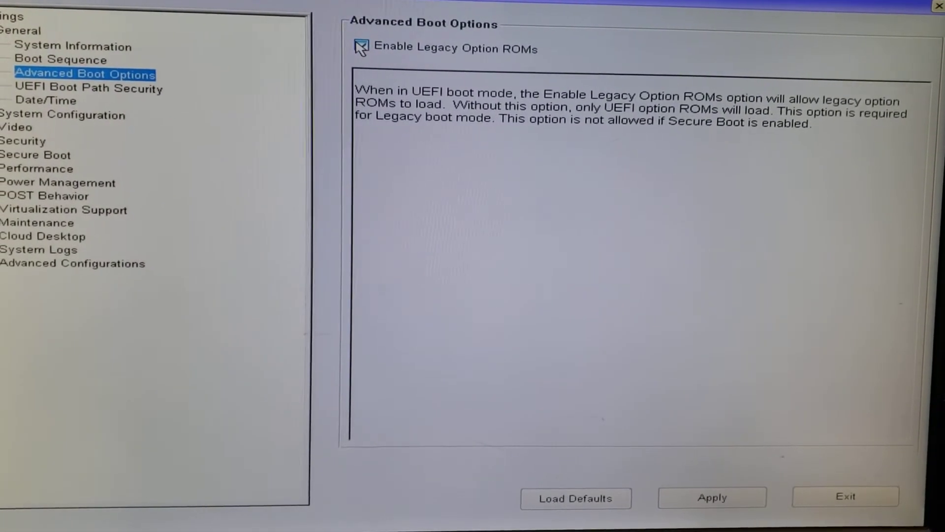
pyautogui.click(362, 47)
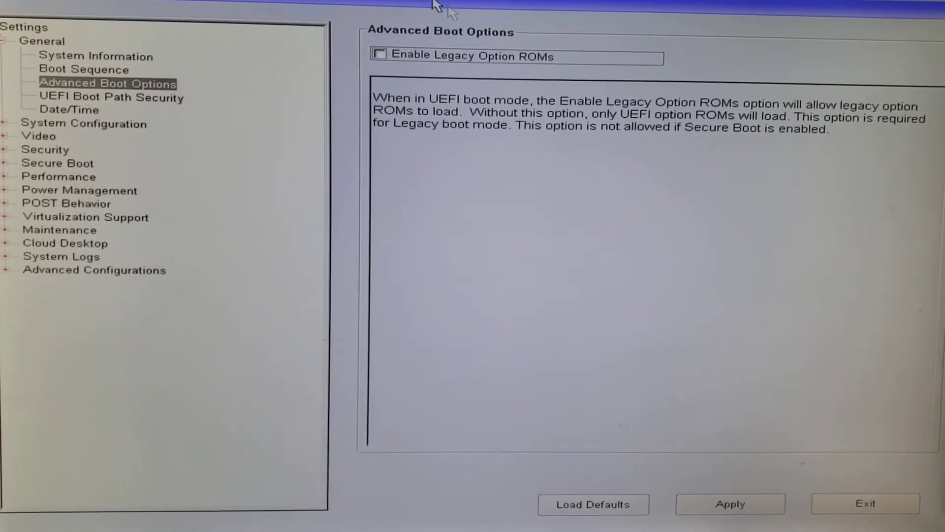
pyautogui.click(155, 99)
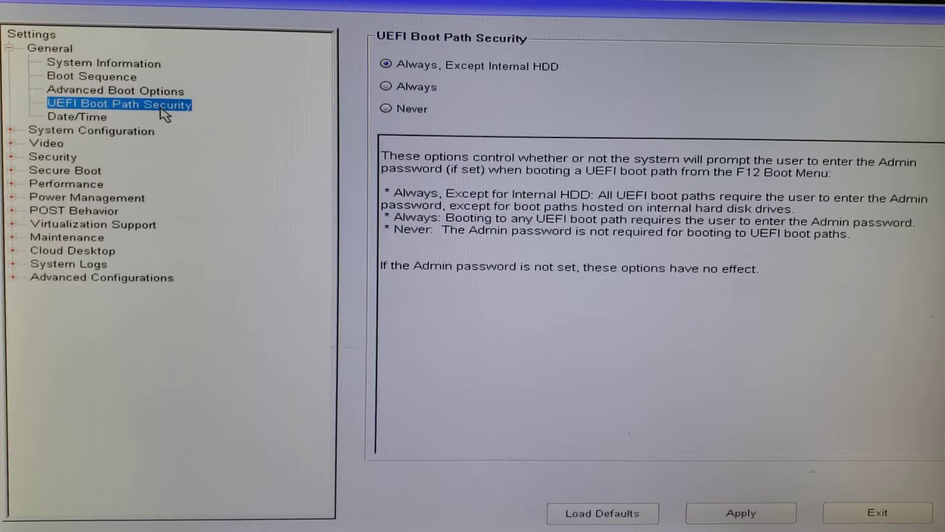
pyautogui.click(144, 119)
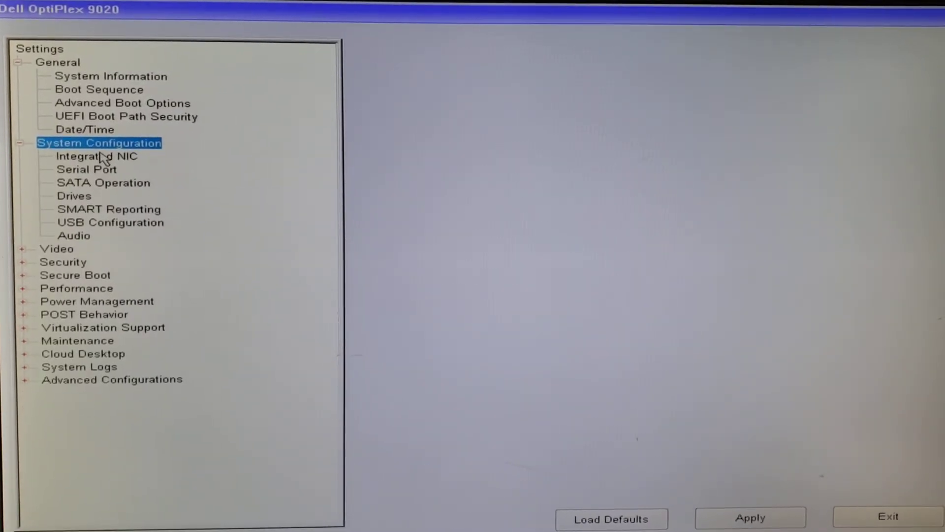
# Enable the UEFI Network Stack on the Enabled w/PXE NIC; review Serial, SATA, USB, Audio
pyautogui.click(103, 157)
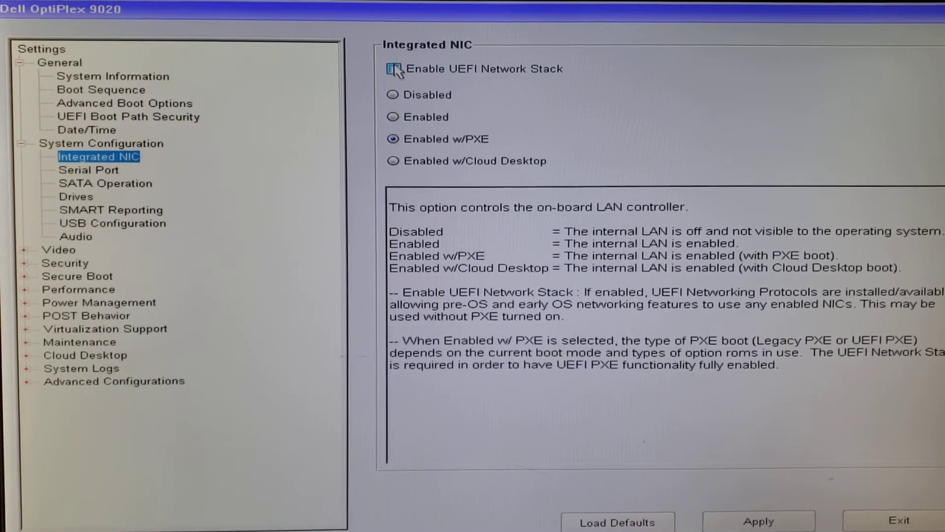
pyautogui.click(393, 69)
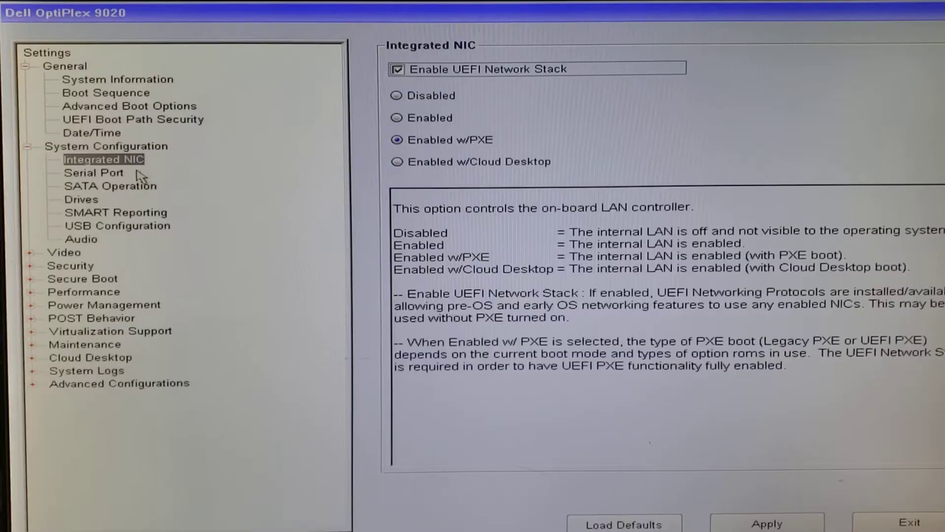
pyautogui.click(104, 181)
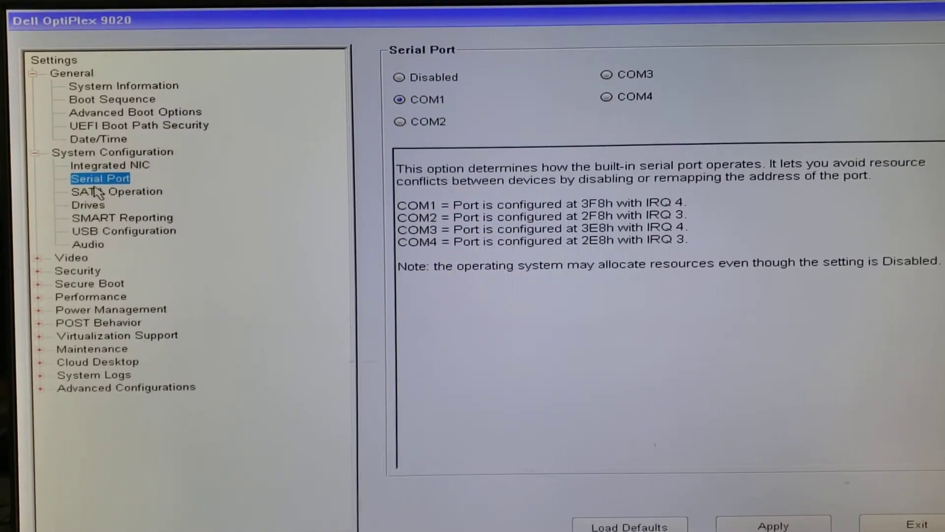
pyautogui.click(98, 193)
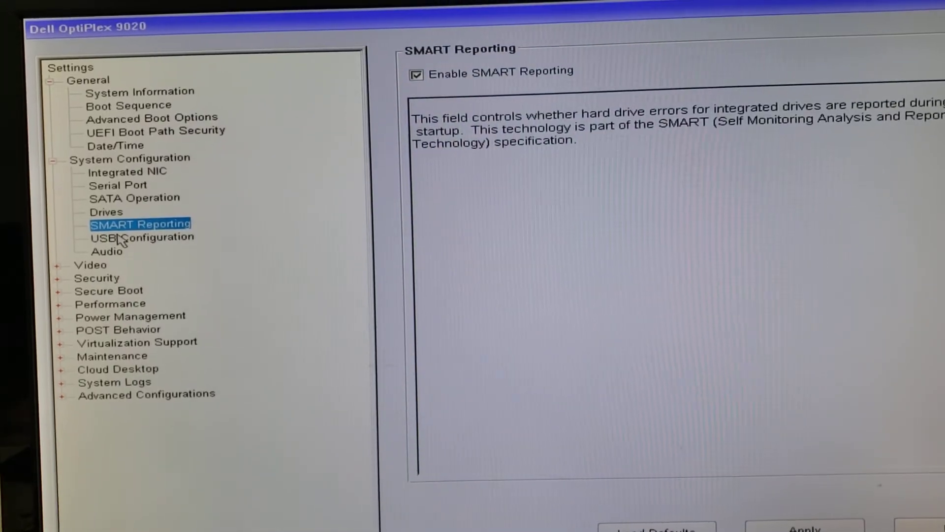
pyautogui.click(112, 231)
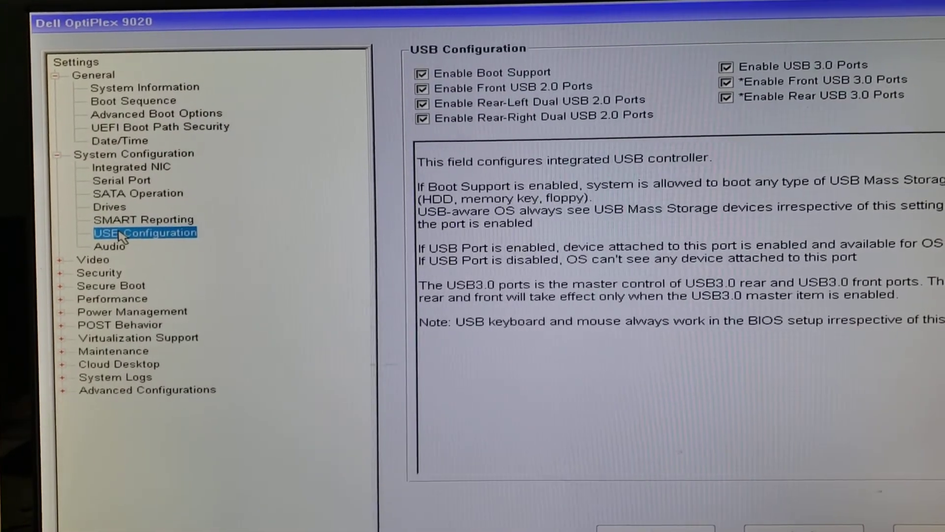
pyautogui.click(112, 248)
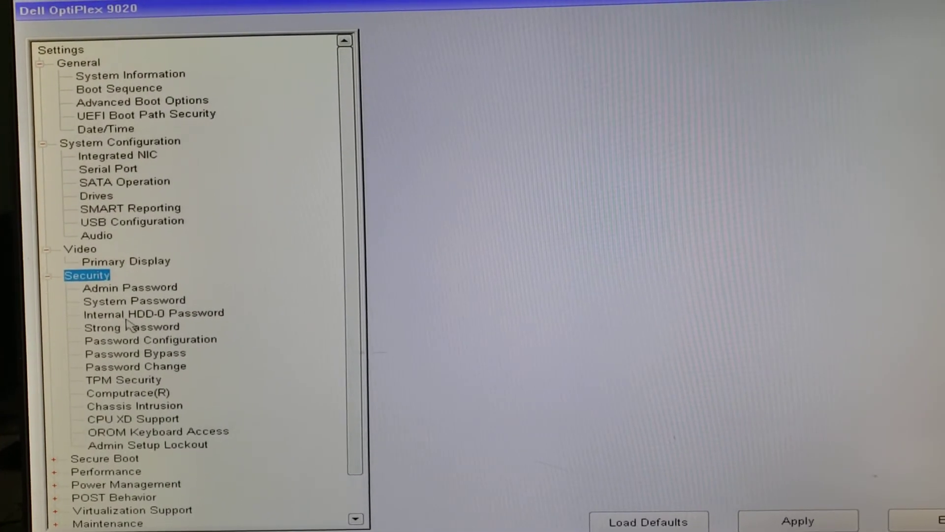
# Enable TPM ACPI Support with TPM activated; review System Password and Secure Boot
pyautogui.click(110, 388)
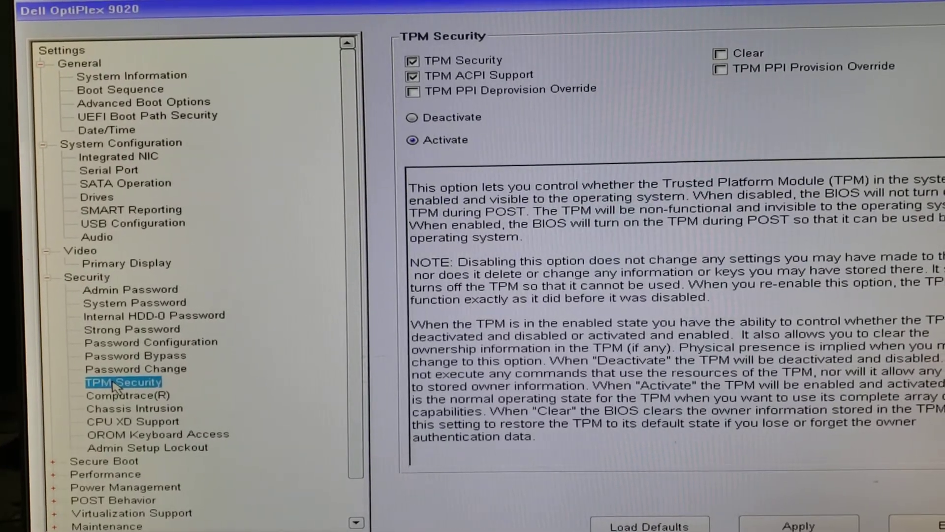
pyautogui.click(409, 73)
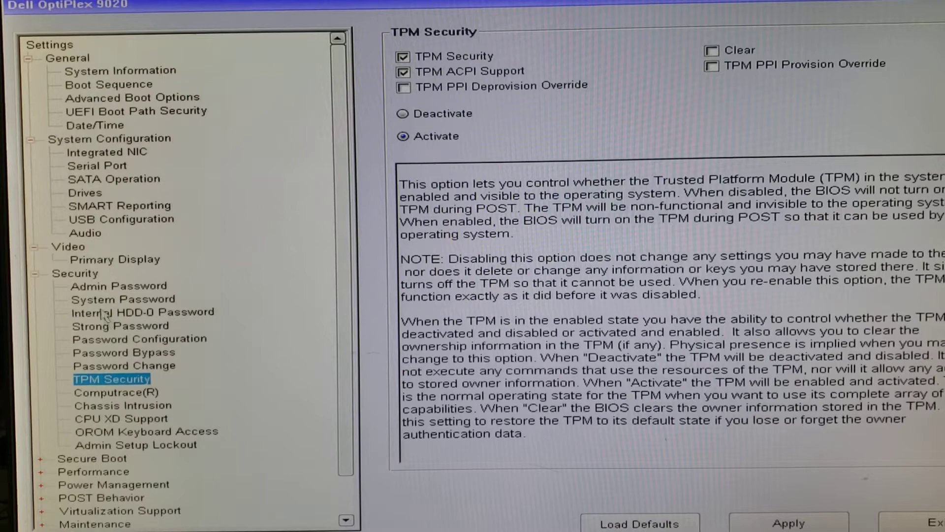
pyautogui.click(119, 286)
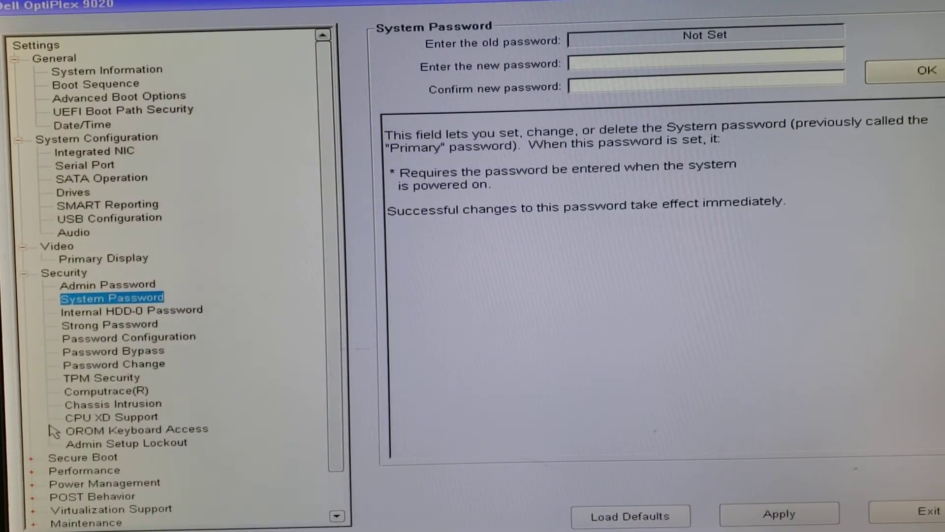
pyautogui.click(81, 458)
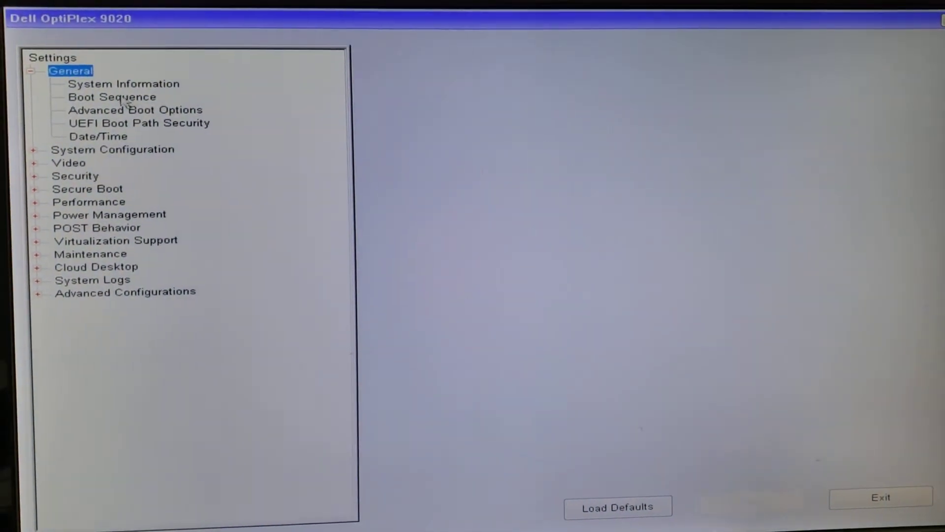
# Remove Onboard NIC (IPv4) and Onboard NIC (IPv6) from the UEFI boot sequence and apply
pyautogui.click(118, 98)
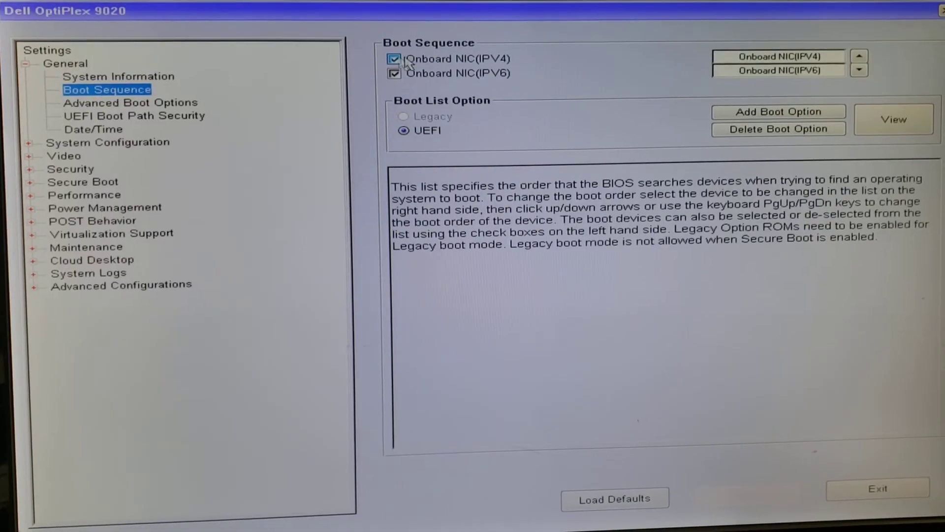
pyautogui.click(395, 60)
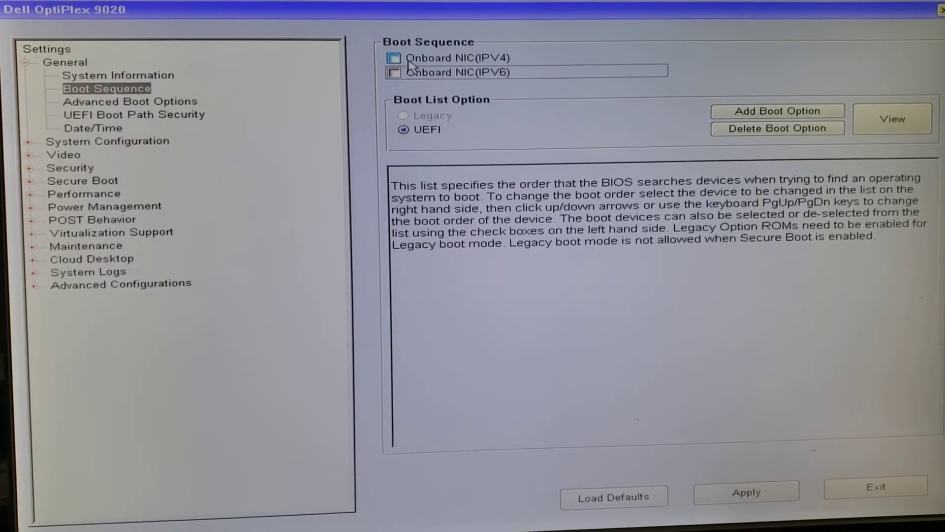
pyautogui.click(765, 495)
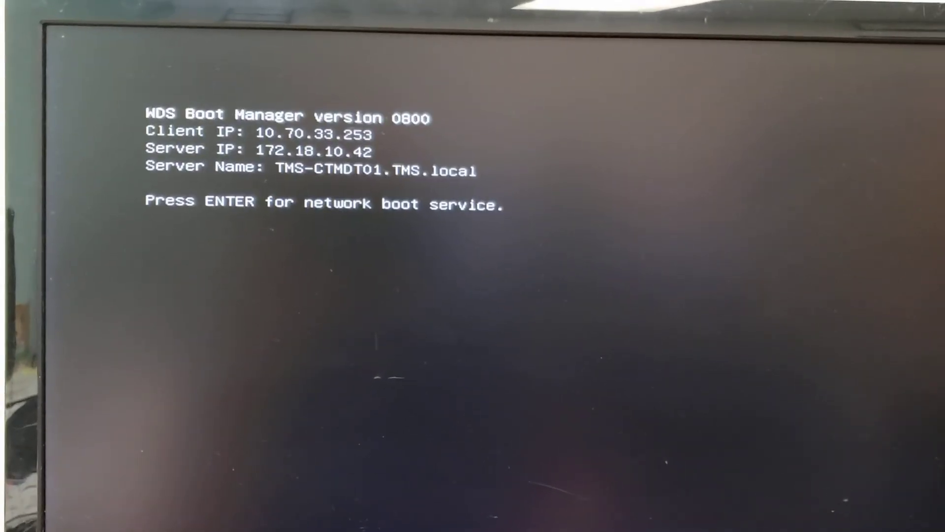
# Accept the WDS Boot Manager prompt so LiteTouchPE_x64.wim begins loading
pyautogui.press('Return')
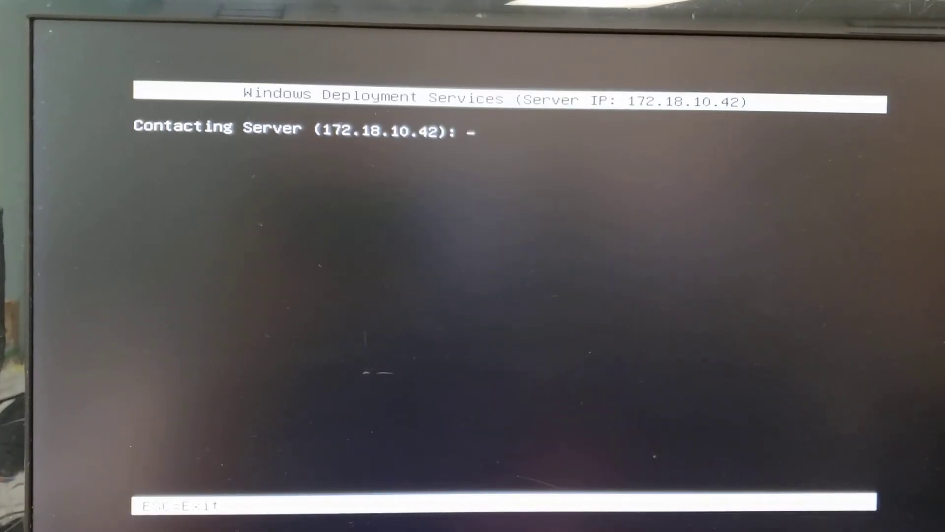